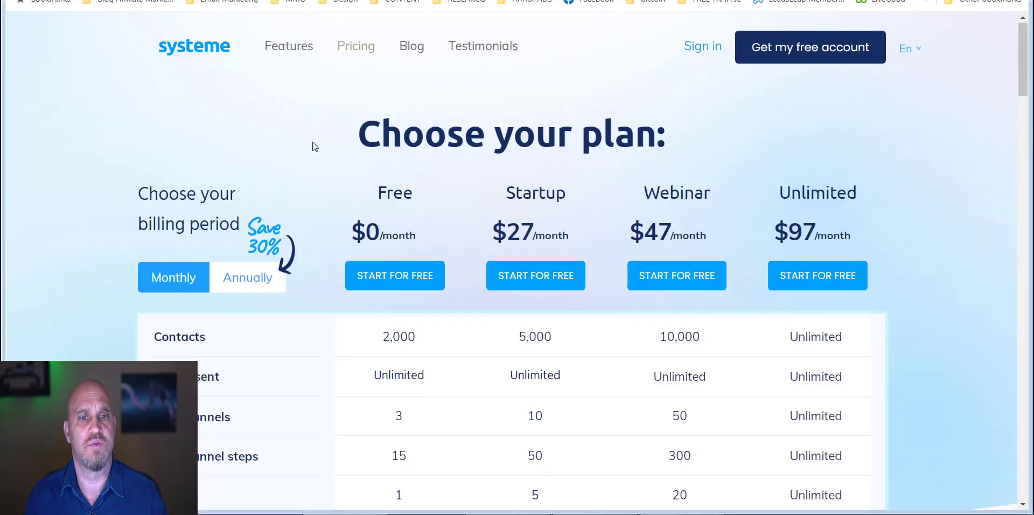
Scroll systeme.io's plan comparison table down to the tags, upsells, coupon and payment integration rows
scroll(315, 151, down, 4)
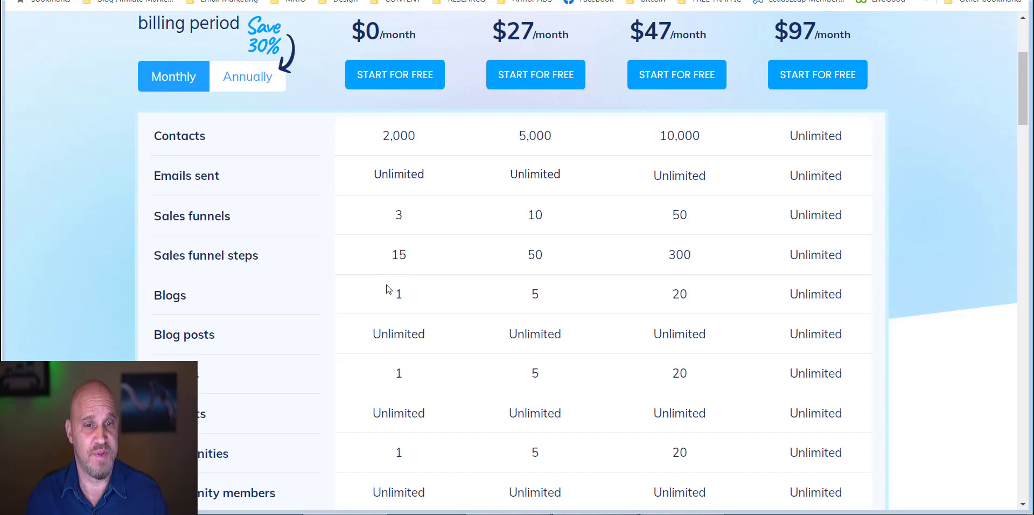
scroll(399, 295, down, 1)
scroll(385, 294, down, 1)
scroll(386, 275, down, 2)
scroll(386, 264, down, 1)
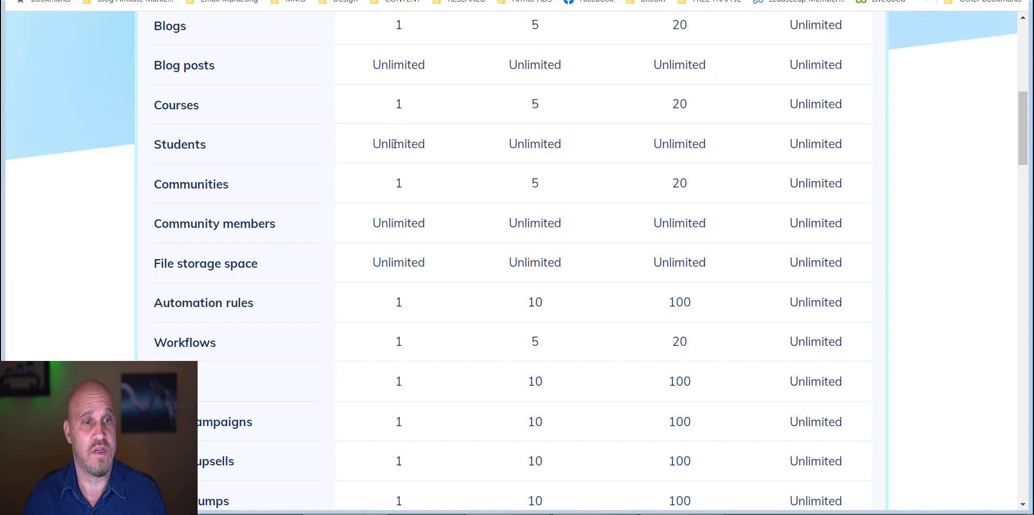
scroll(396, 153, down, 1)
scroll(393, 135, down, 3)
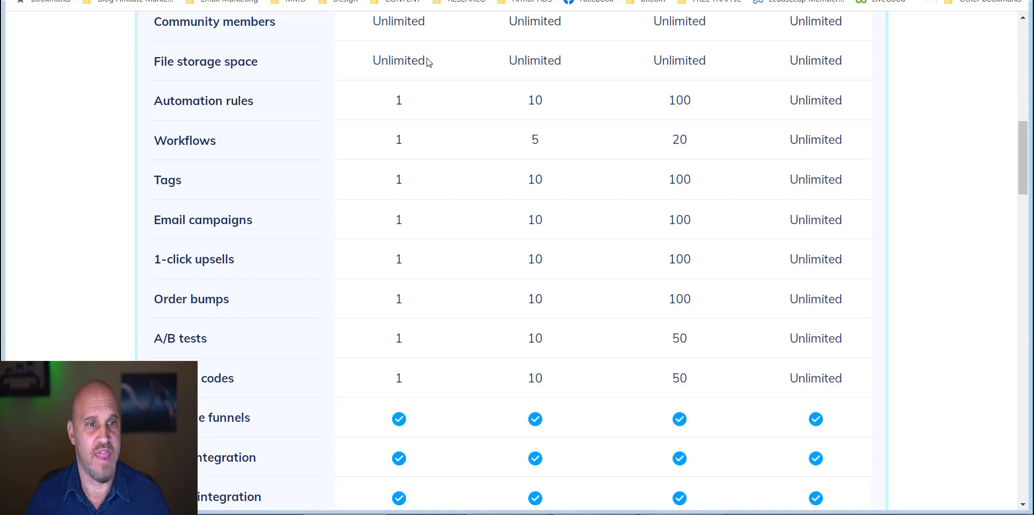
Scroll further down the comparison table to the webinar and coaching rows
scroll(437, 192, down, 1)
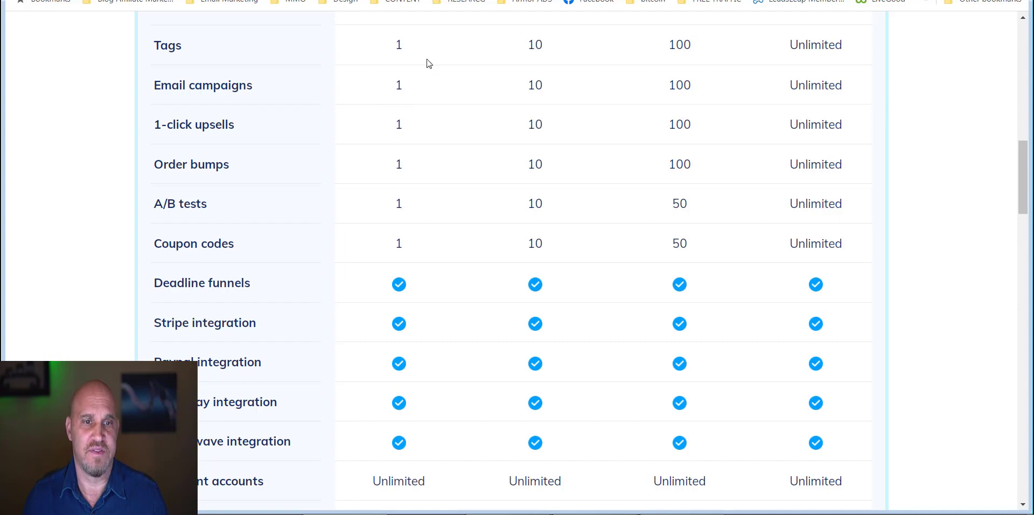
scroll(396, 219, down, 2)
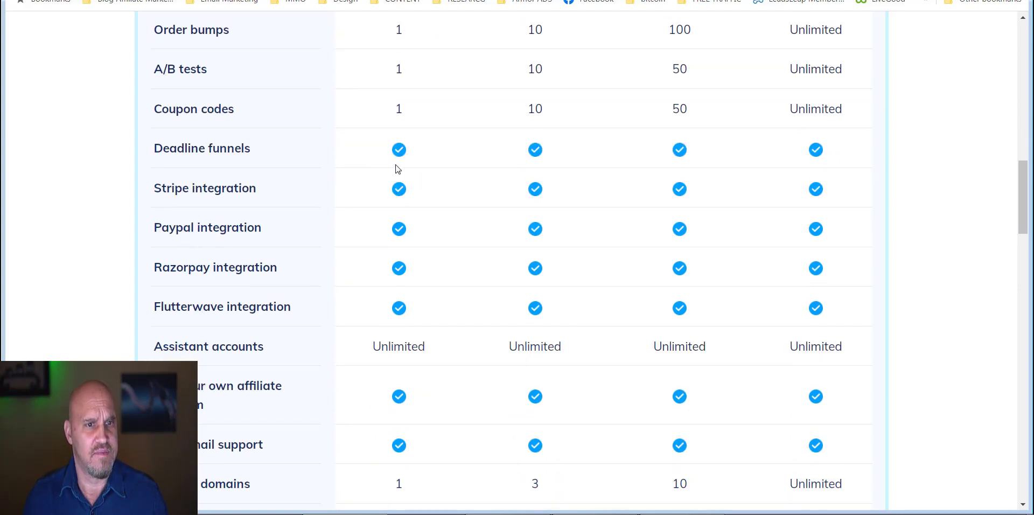
scroll(387, 194, down, 1)
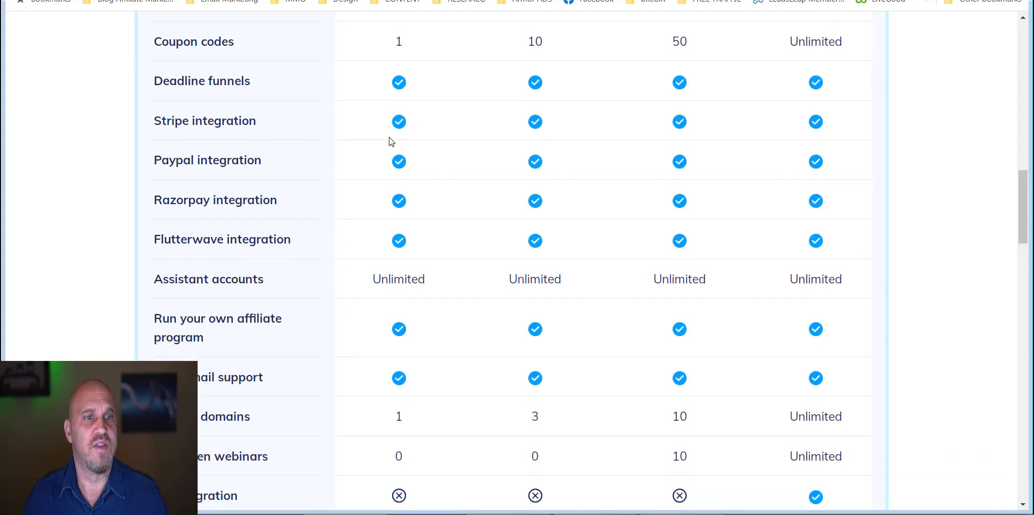
scroll(387, 318, down, 1)
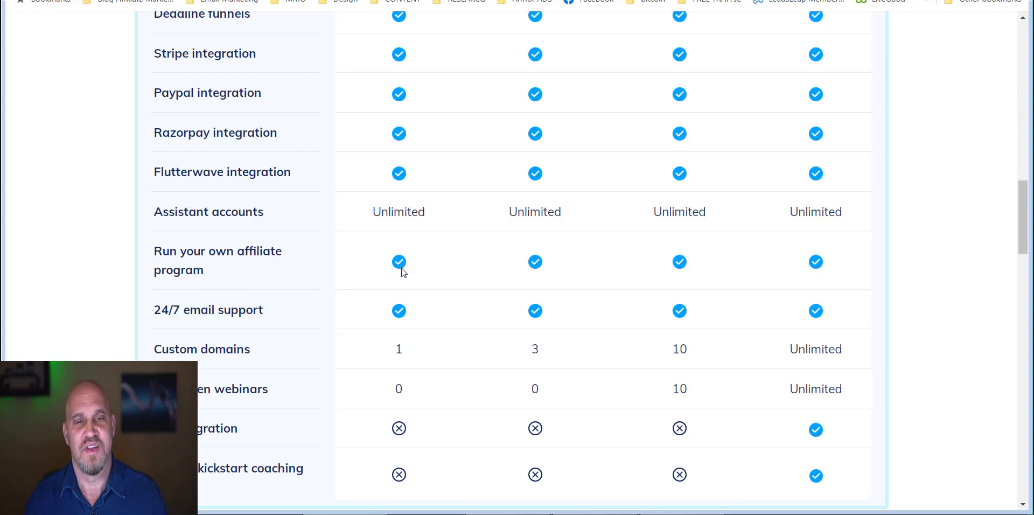
Scroll back up to the plan headings: Free $0, Startup $27, Webinar $47, Unlimited $97
scroll(410, 297, up, 3)
scroll(409, 300, up, 3)
scroll(409, 296, up, 5)
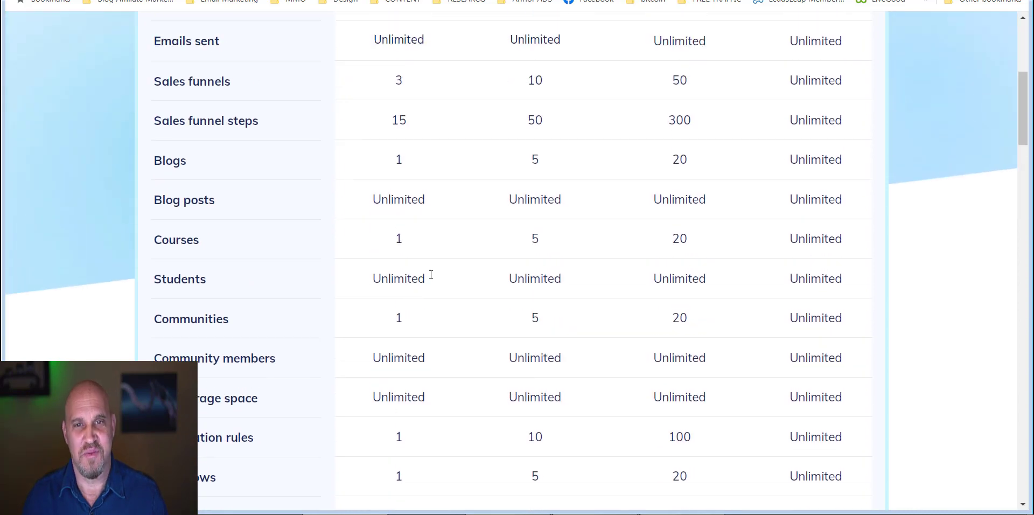
scroll(452, 220, up, 5)
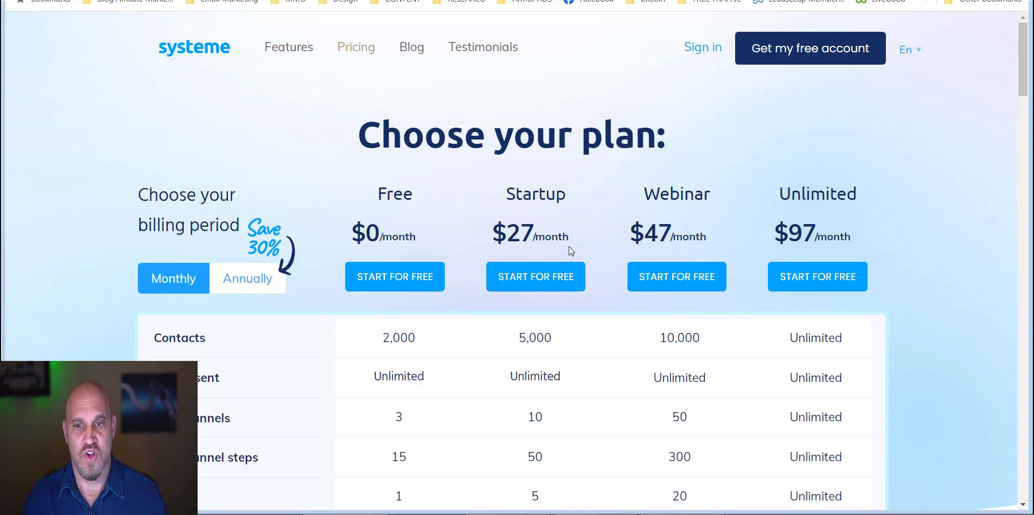
scroll(557, 272, down, 1)
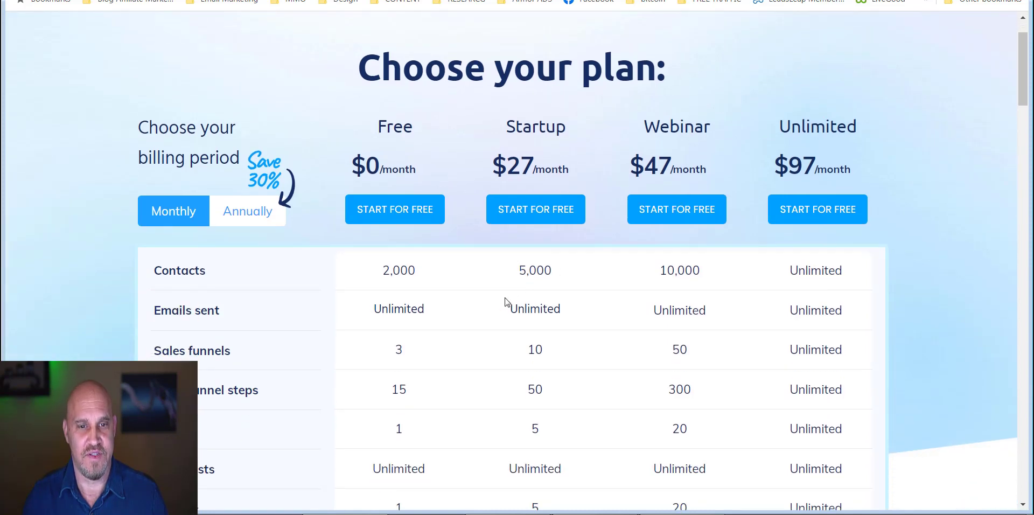
scroll(506, 303, down, 2)
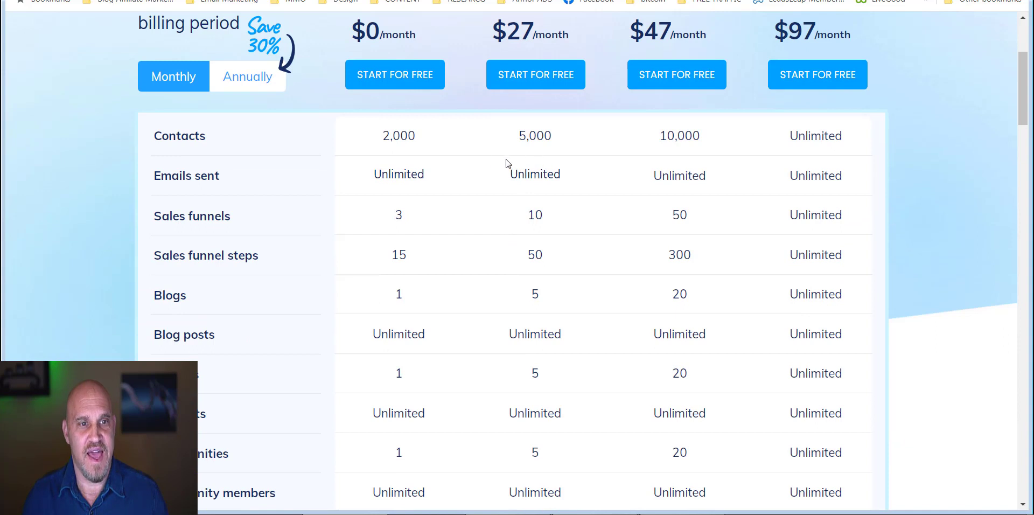
scroll(516, 230, down, 1)
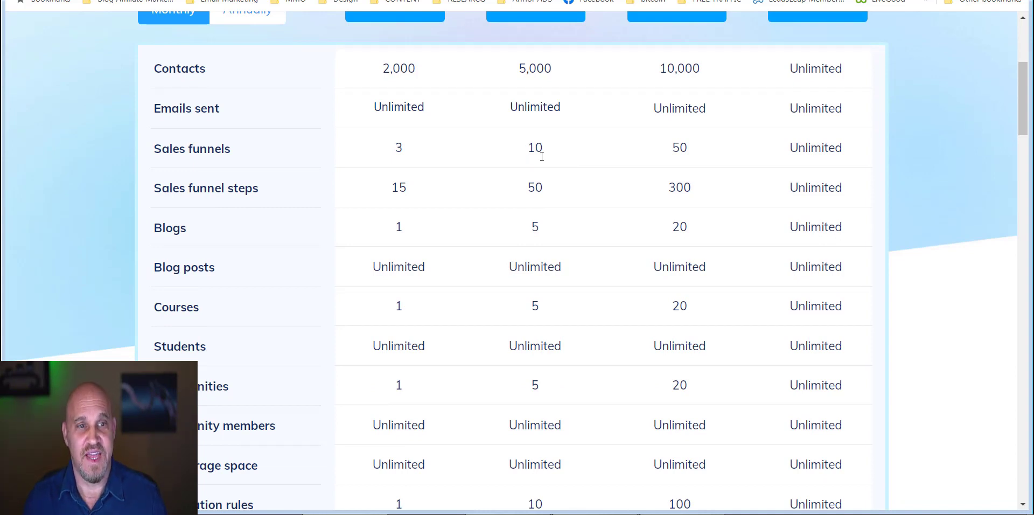
scroll(525, 222, down, 1)
scroll(515, 242, down, 1)
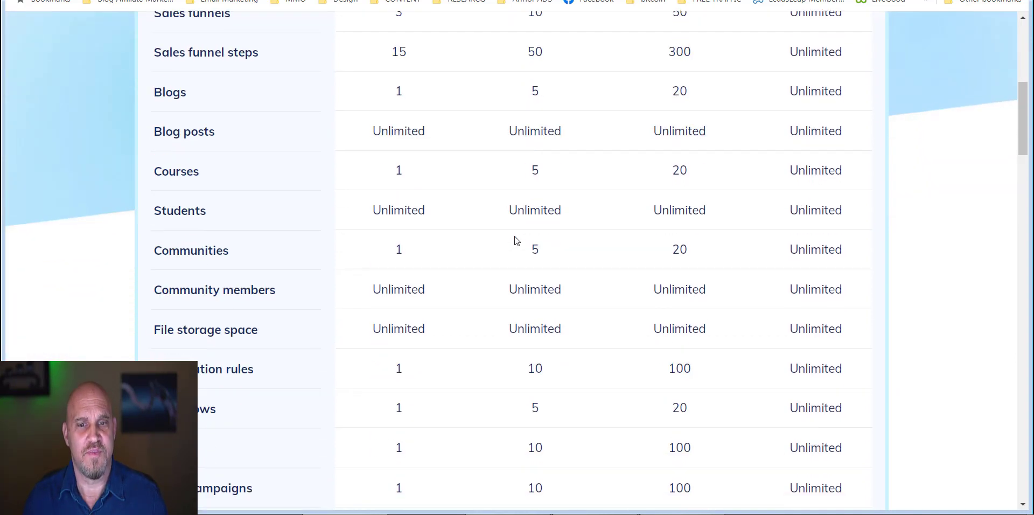
scroll(517, 240, down, 2)
scroll(520, 250, down, 2)
scroll(519, 257, up, 7)
scroll(464, 95, up, 3)
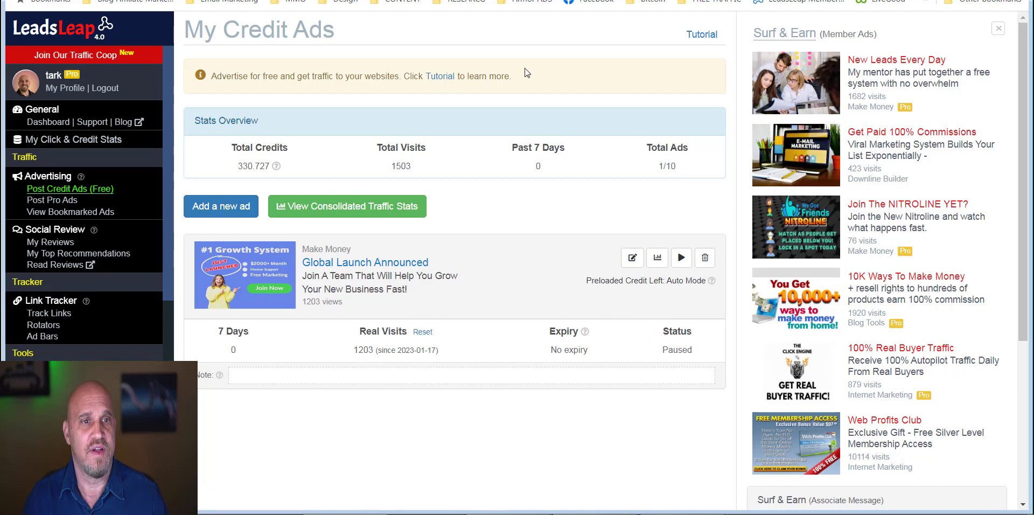
Visit LeadsLeap's Post Pro Ads listing and then the My Reviews page
click(51, 201)
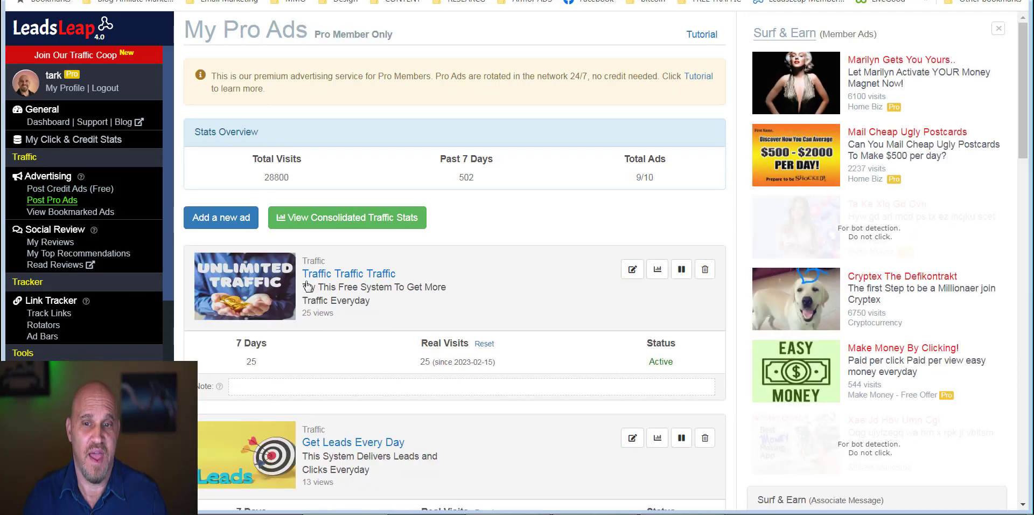
scroll(53, 235, down, 2)
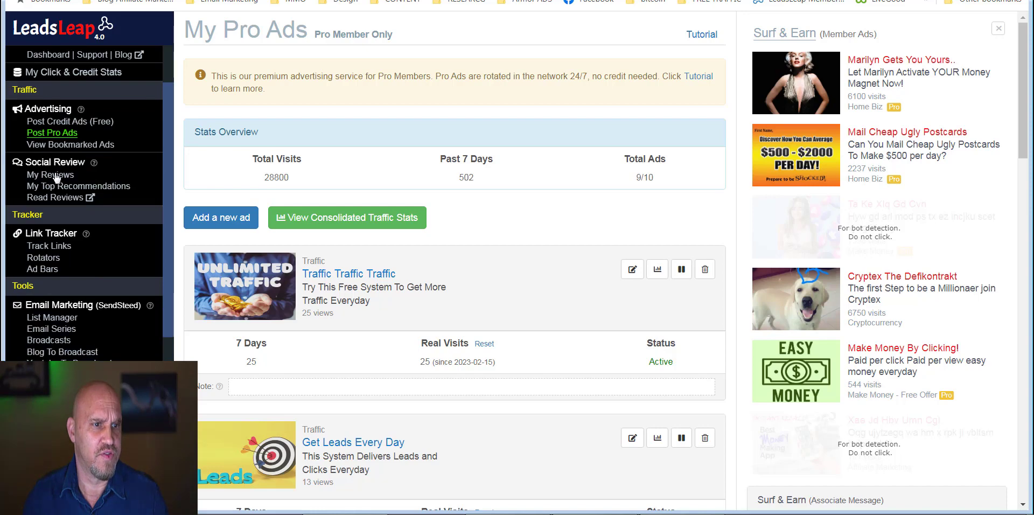
click(56, 176)
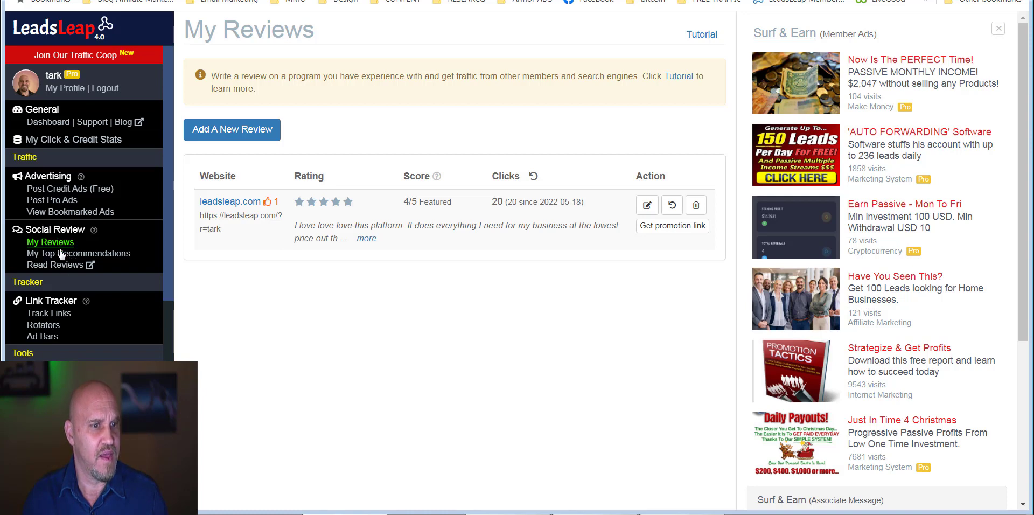
scroll(63, 248, down, 3)
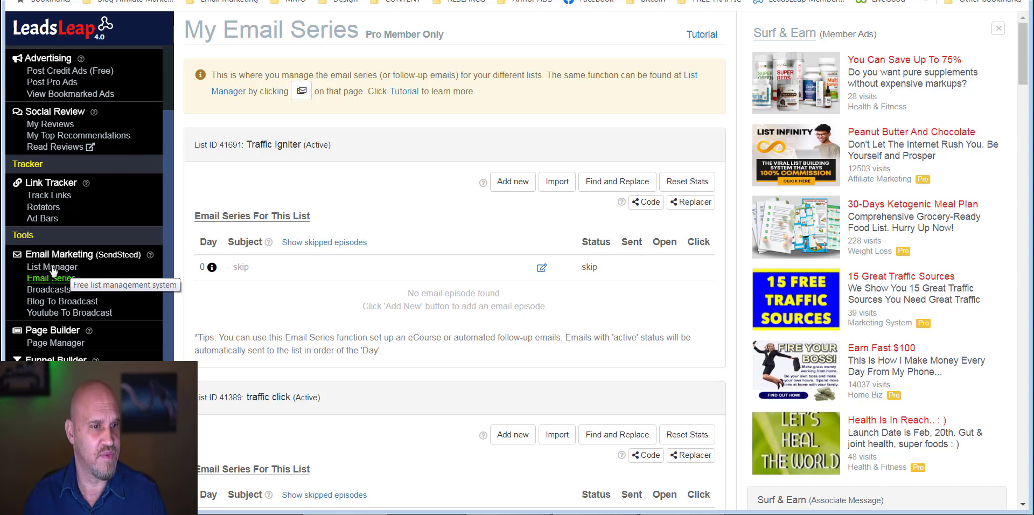
Visit LeadsLeap's email List Manager, then the Funnel Manager showing the Livegood funnel
click(62, 268)
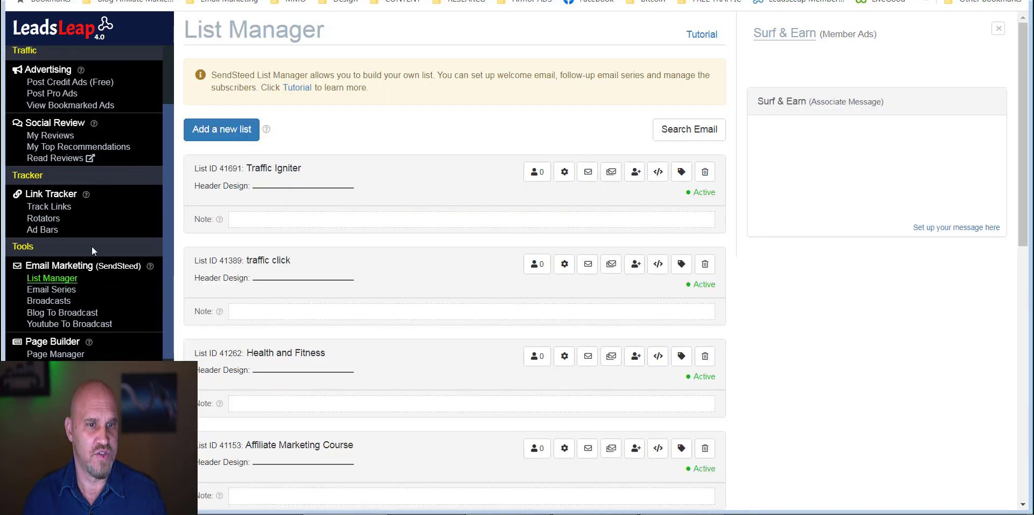
scroll(68, 304, down, 3)
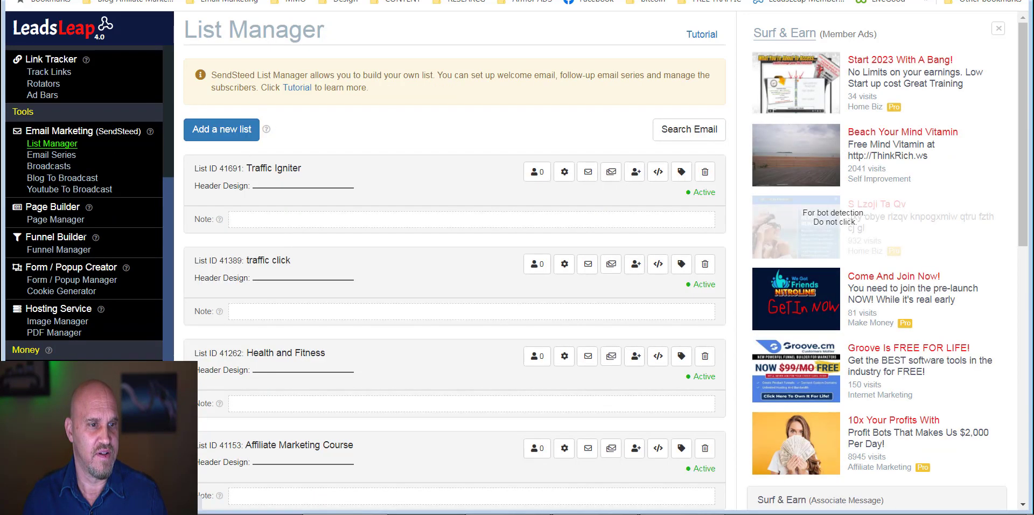
click(61, 250)
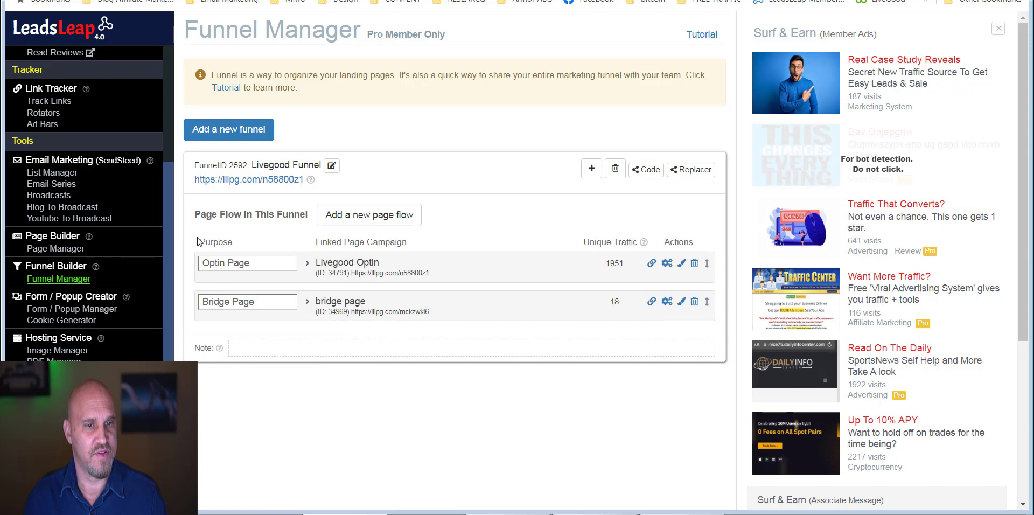
scroll(128, 257, down, 2)
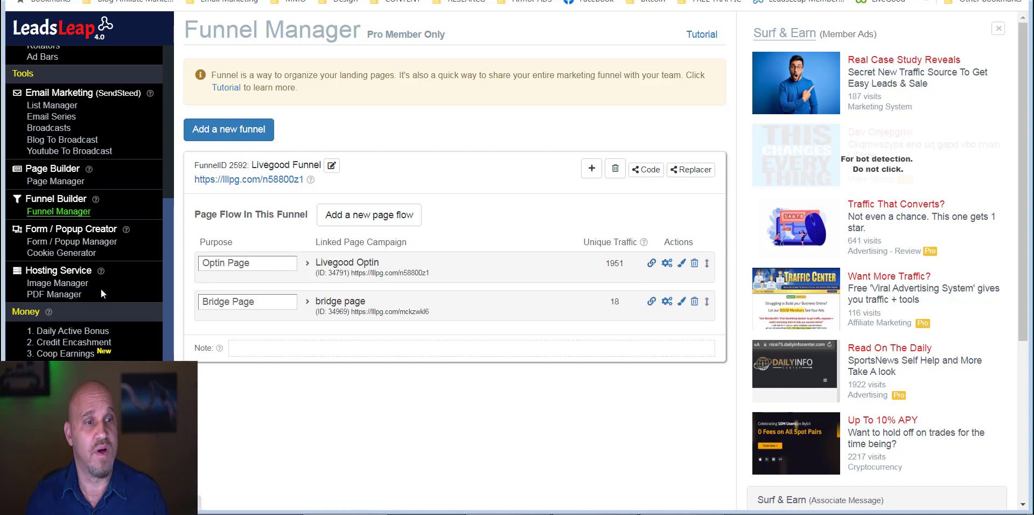
scroll(75, 264, down, 2)
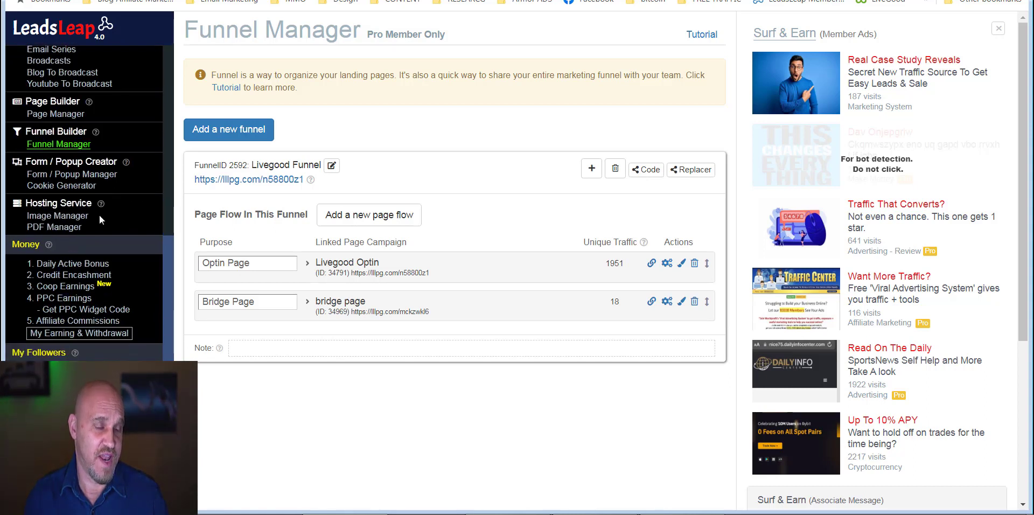
scroll(131, 221, down, 1)
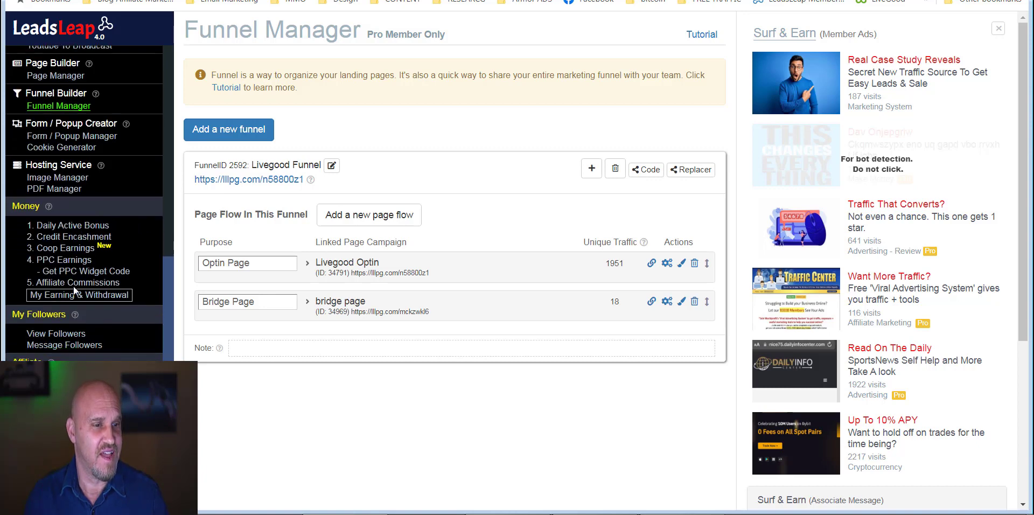
scroll(54, 260, up, 8)
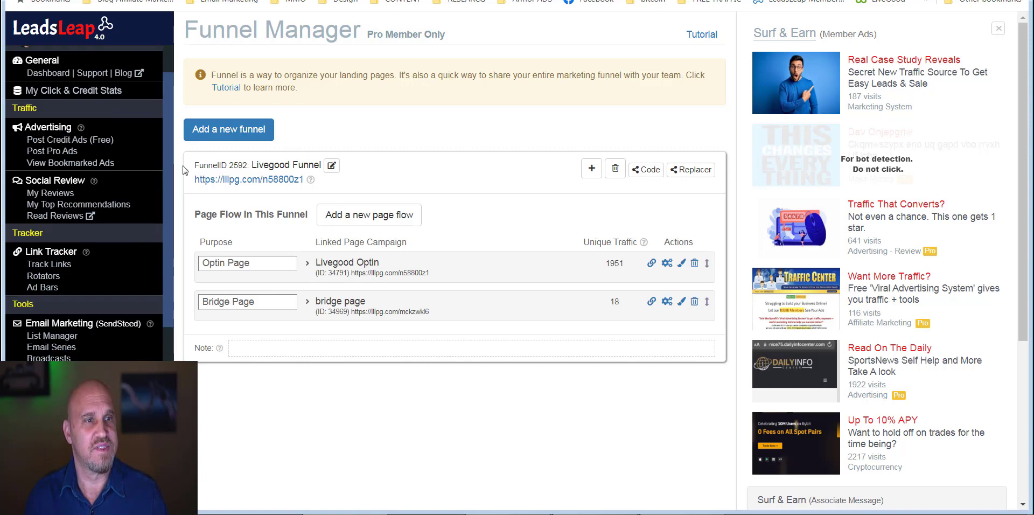
scroll(54, 261, up, 3)
Open the Page Manager and launch the page builder for the Test campaign
scroll(53, 279, down, 5)
click(53, 279)
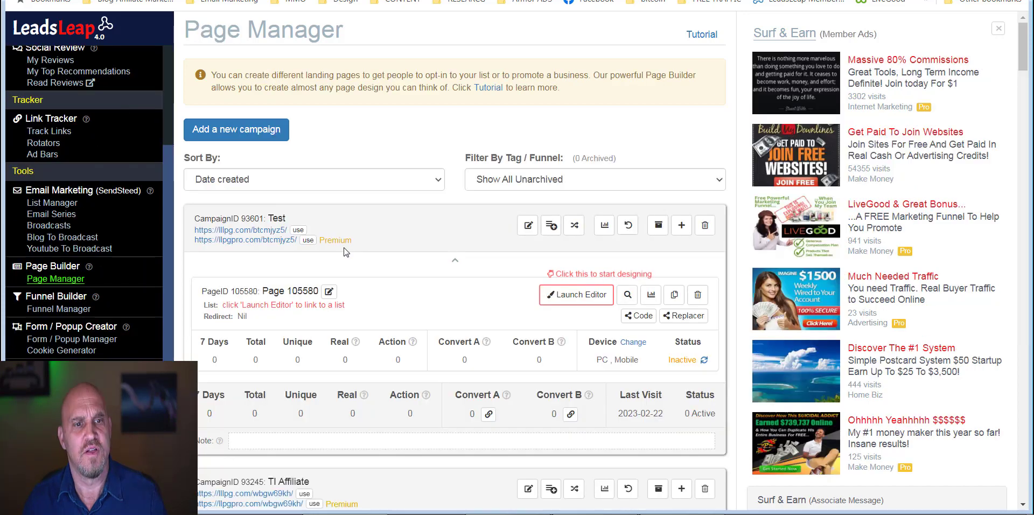
click(589, 298)
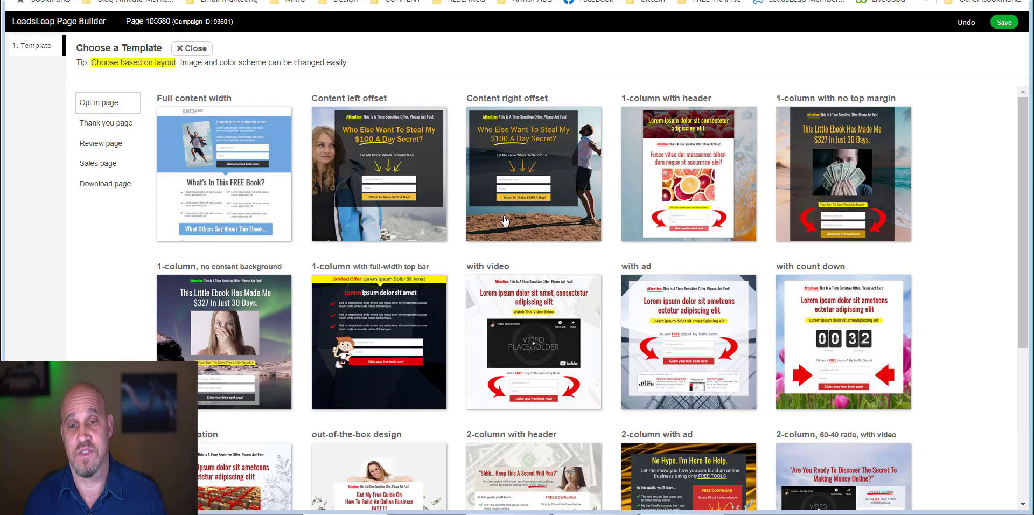
Apply the Content right offset opt-in template and select its three-arrows image
scroll(491, 241, down, 1)
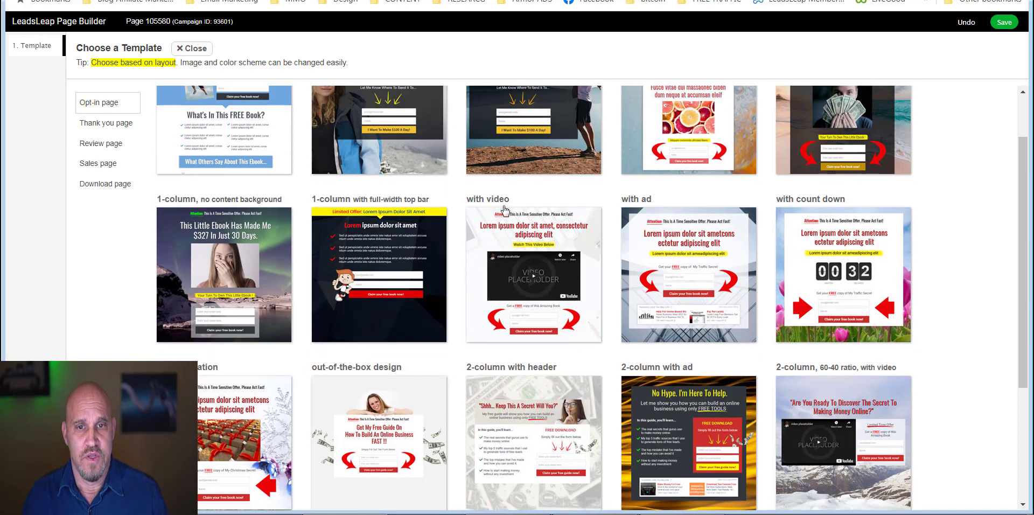
scroll(501, 237, up, 1)
click(531, 178)
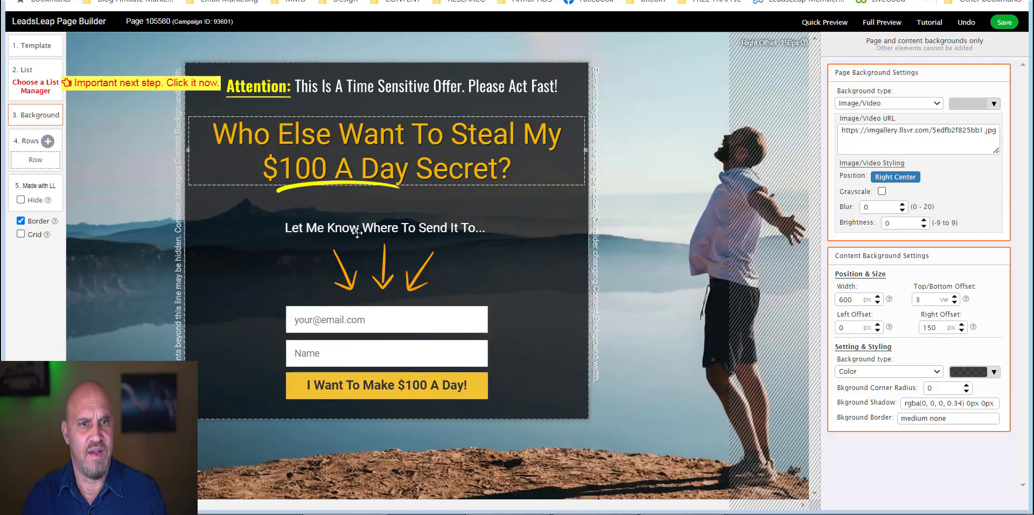
click(382, 267)
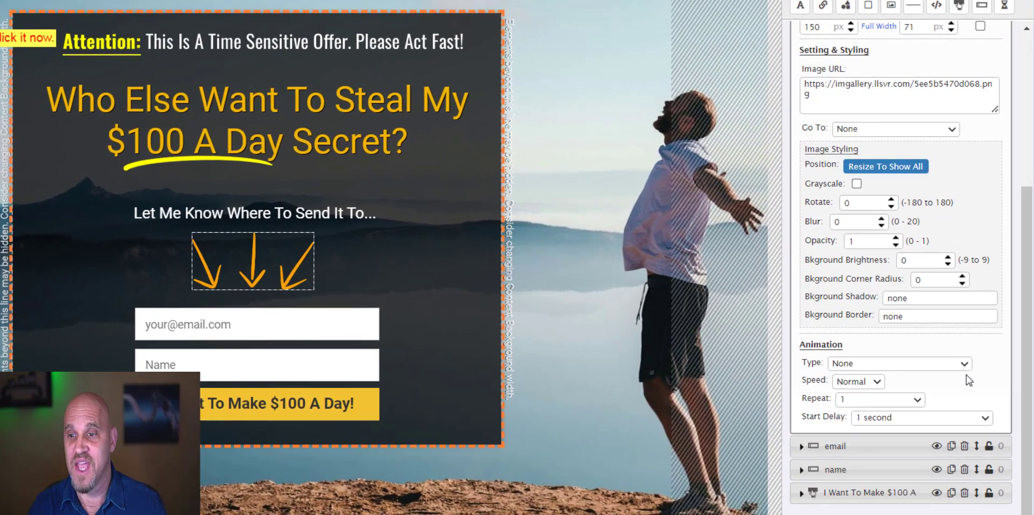
Give the arrows image a Flash animation, repeat 'Infinite, no delay', and start delay 0
click(965, 367)
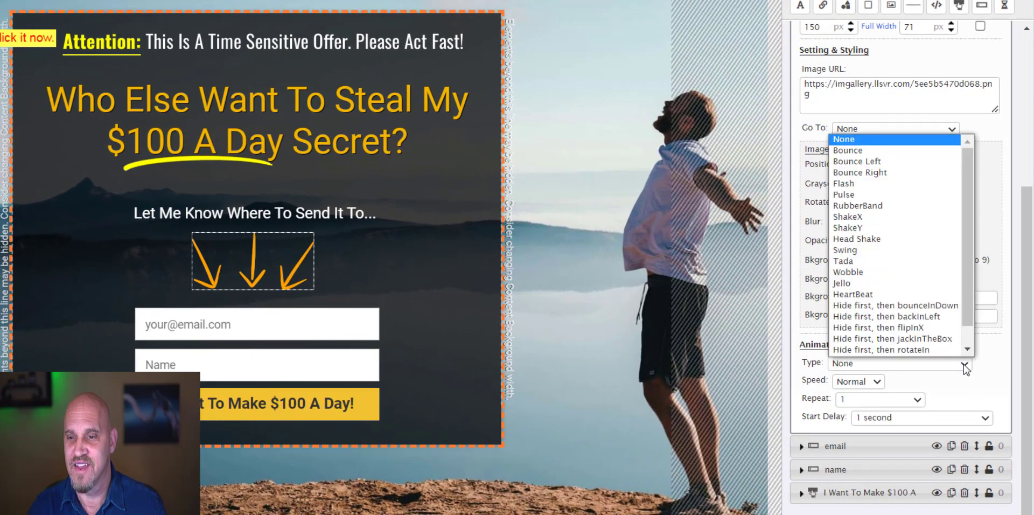
click(865, 184)
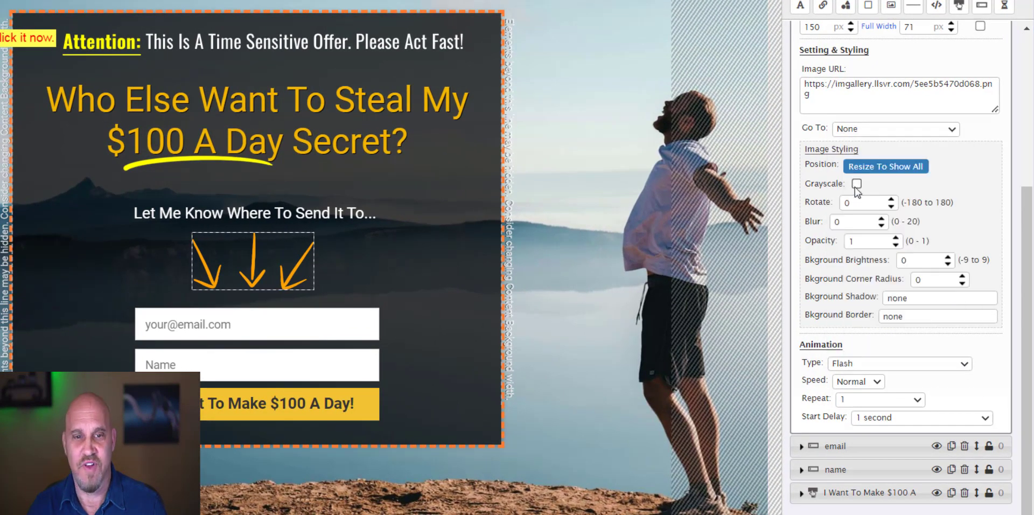
click(916, 399)
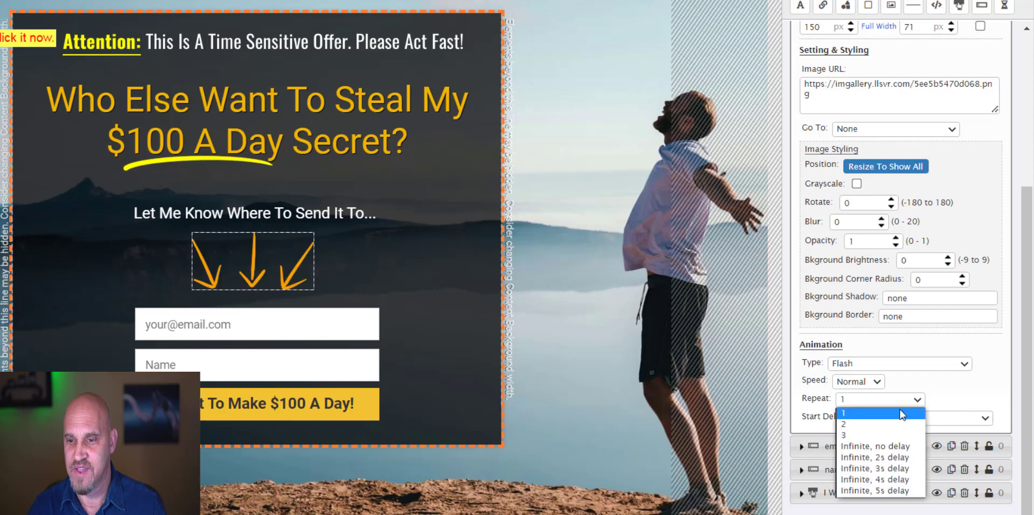
click(884, 446)
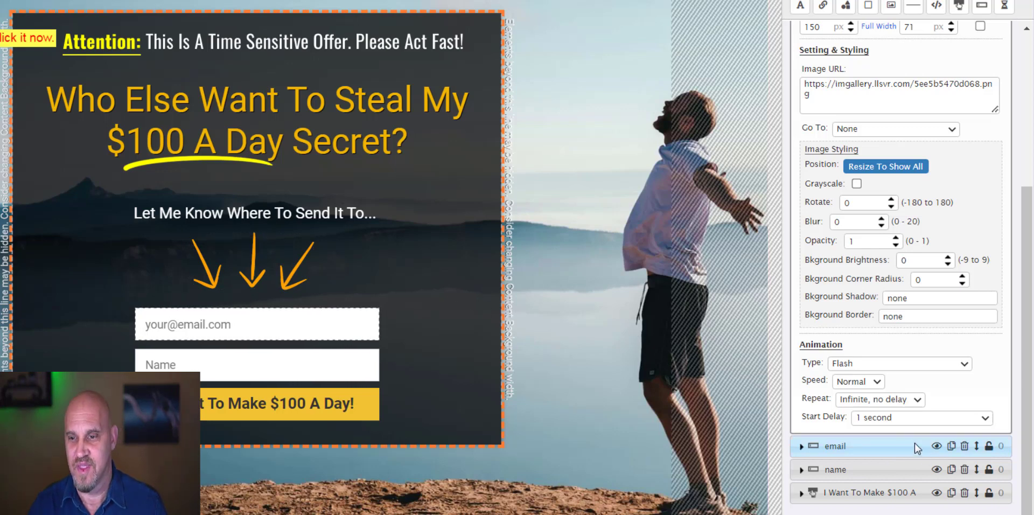
click(989, 420)
click(924, 429)
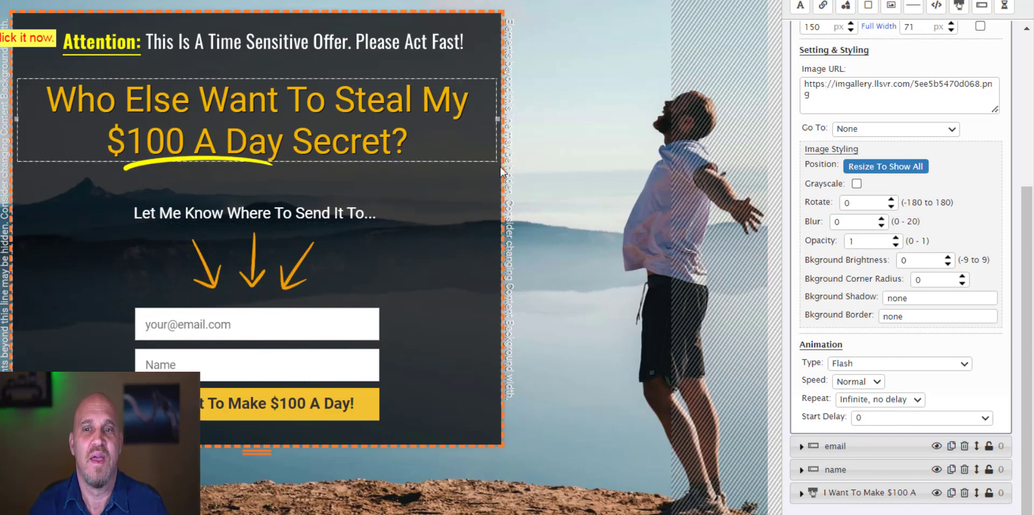
Set the page background to the stock video of hands typing on a laptop
click(575, 186)
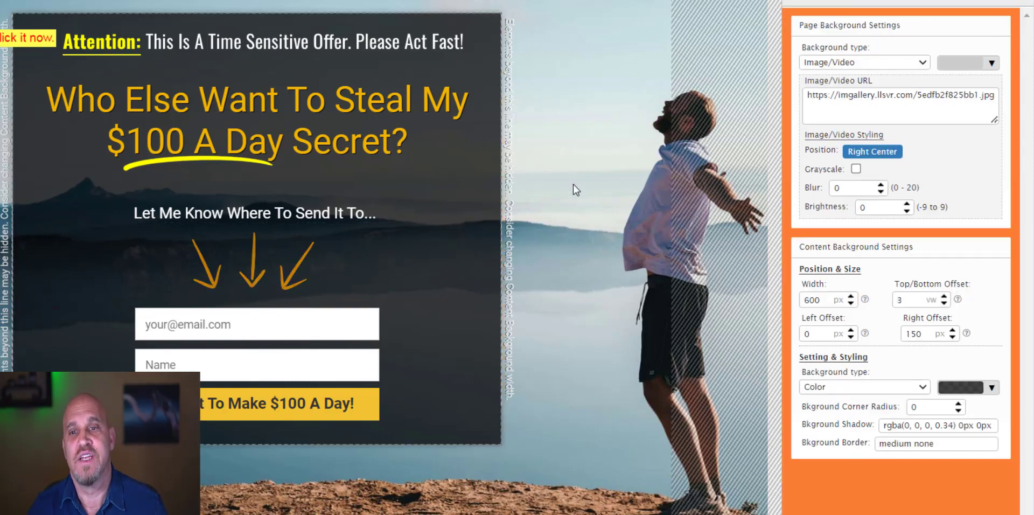
click(866, 97)
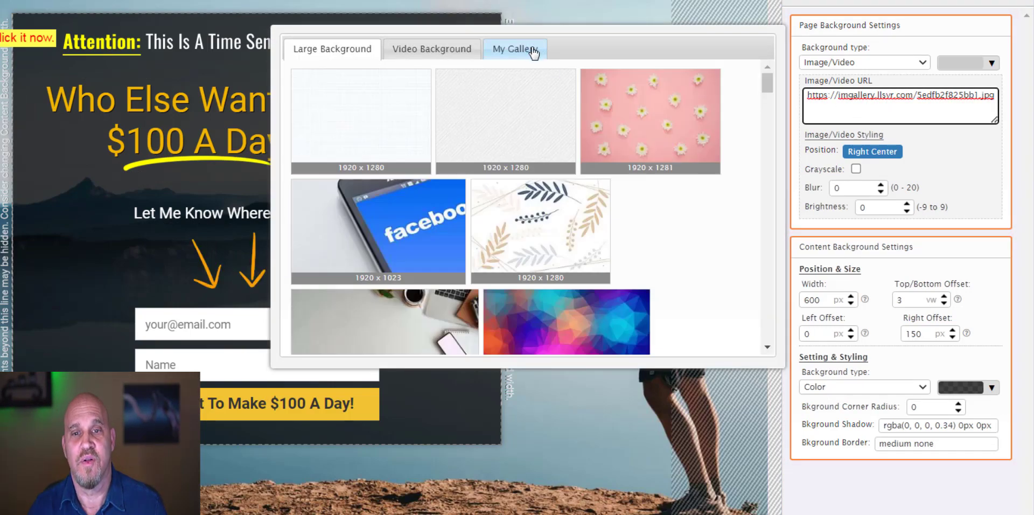
scroll(429, 98, down, 3)
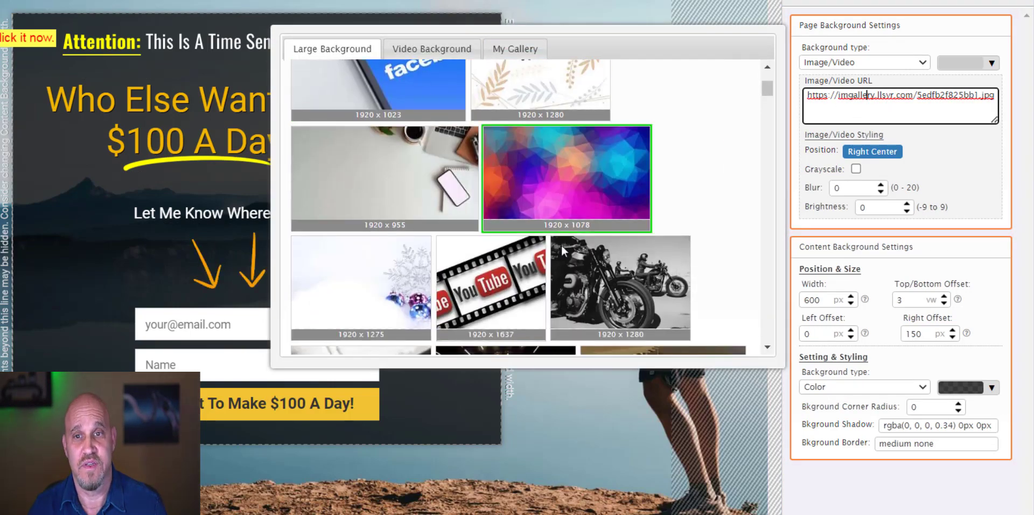
scroll(559, 253, down, 5)
click(434, 49)
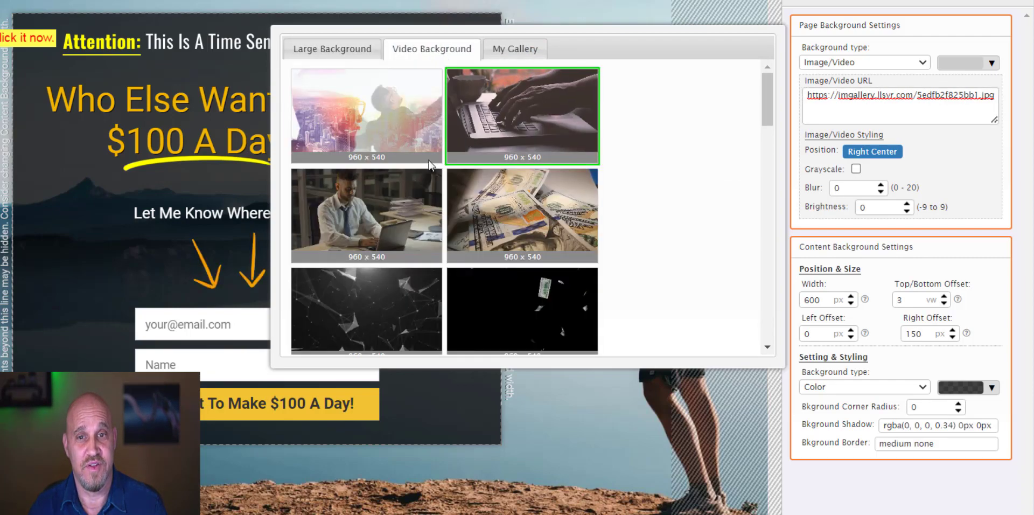
click(523, 116)
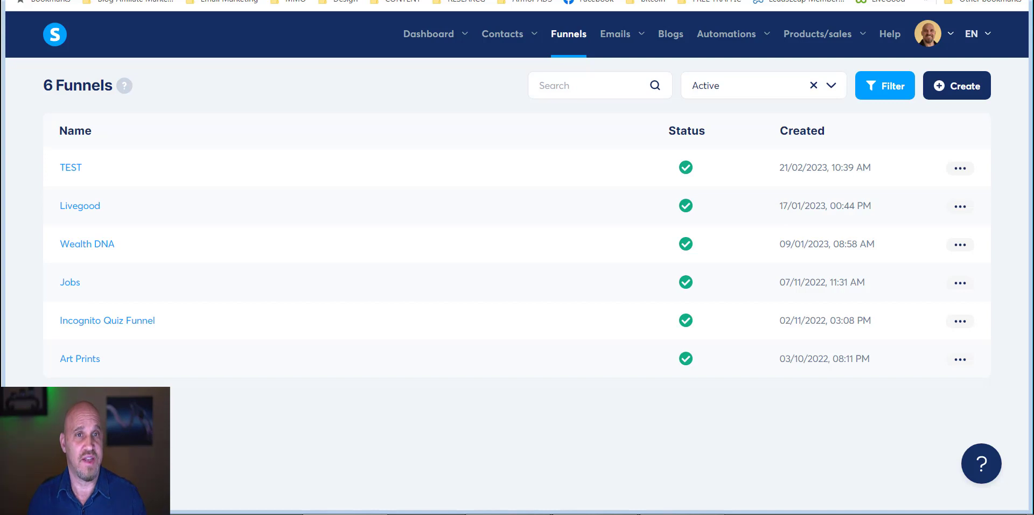
Open the TEST funnel and scroll through its landing page template gallery
click(72, 175)
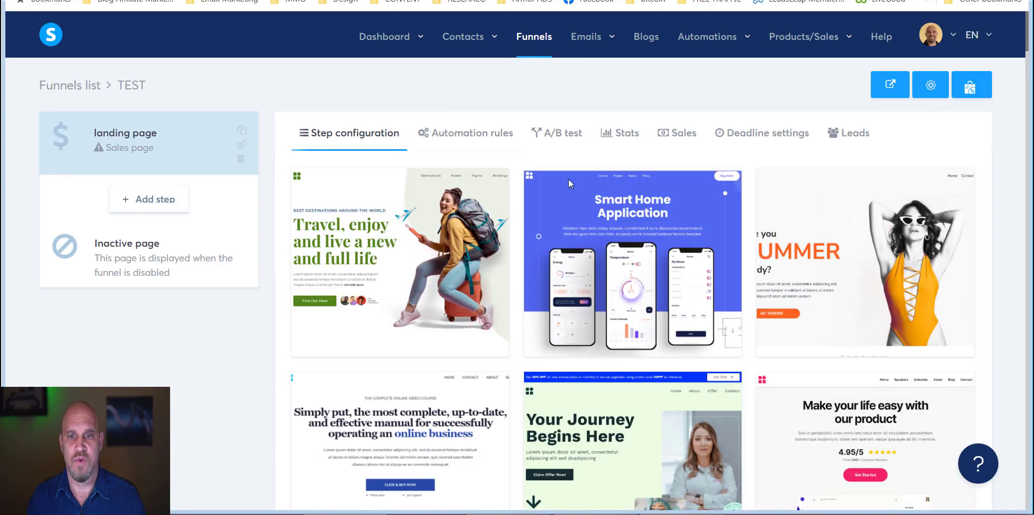
scroll(542, 163, down, 3)
scroll(533, 143, up, 2)
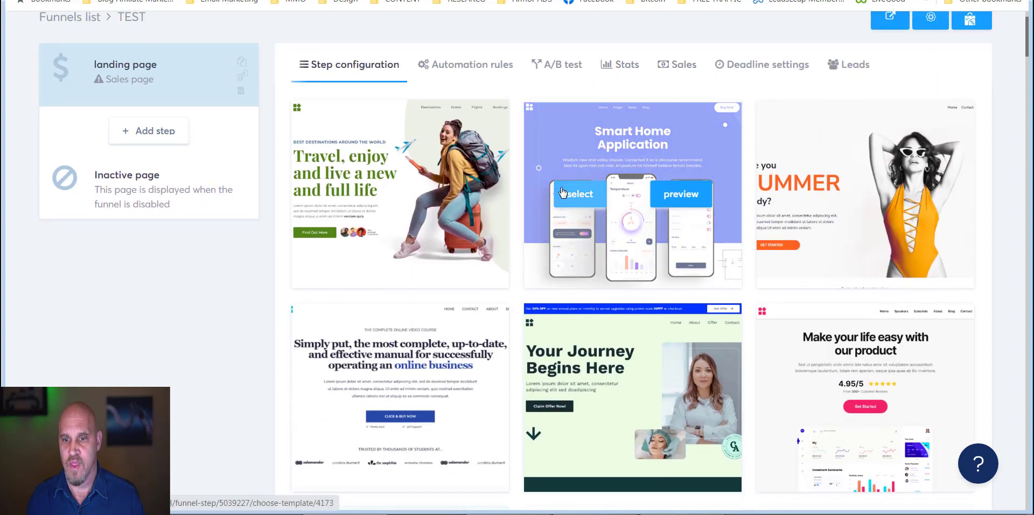
scroll(572, 203, down, 3)
scroll(561, 203, down, 3)
scroll(557, 204, down, 2)
scroll(557, 201, down, 1)
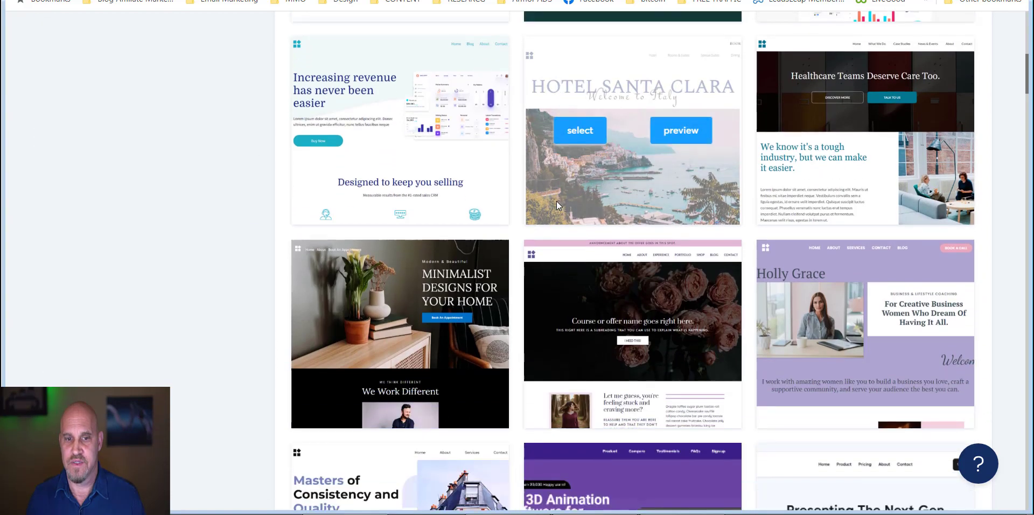
scroll(630, 266, down, 5)
scroll(622, 266, down, 2)
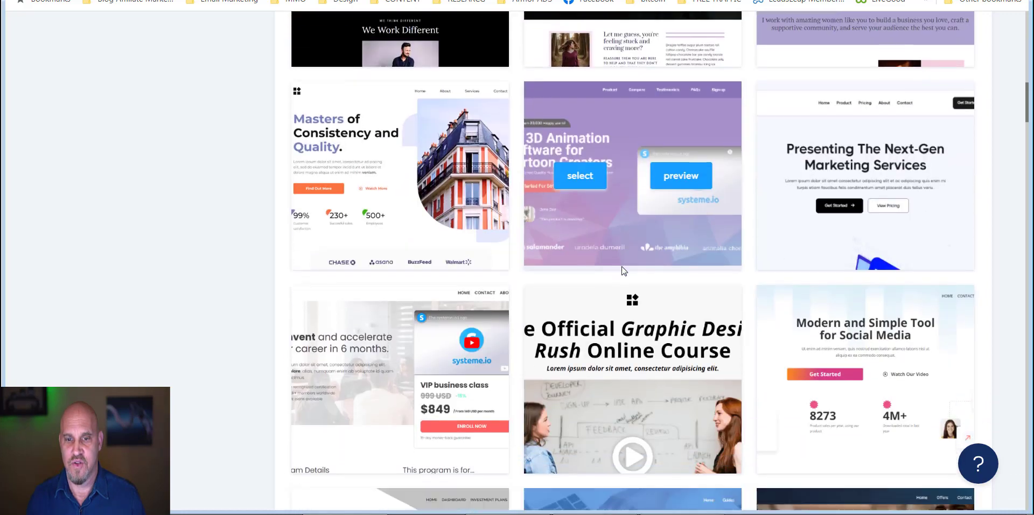
scroll(621, 268, down, 2)
scroll(620, 268, down, 4)
scroll(591, 287, down, 2)
scroll(591, 288, down, 1)
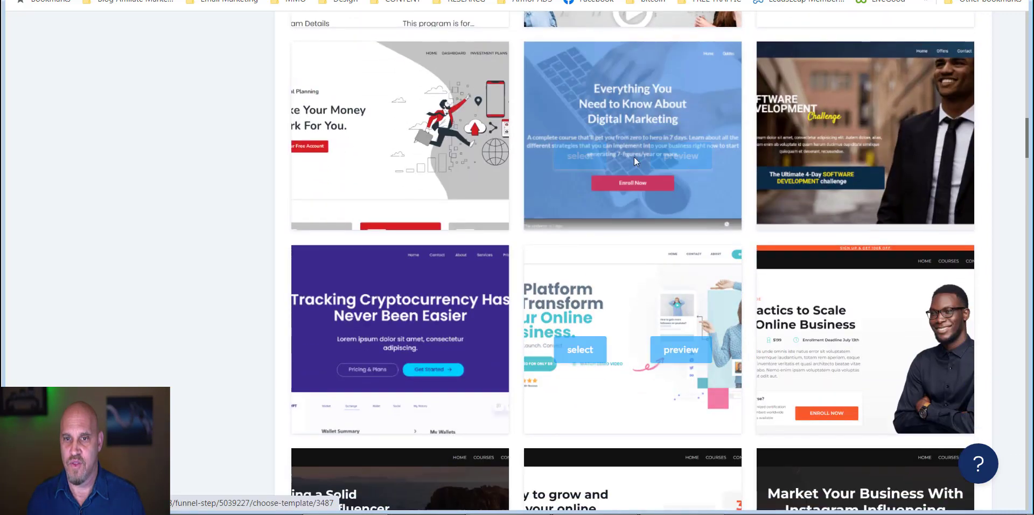
scroll(723, 250, down, 2)
scroll(606, 233, down, 1)
scroll(604, 244, down, 2)
scroll(591, 313, up, 2)
scroll(589, 300, up, 5)
scroll(590, 300, up, 5)
scroll(591, 301, up, 5)
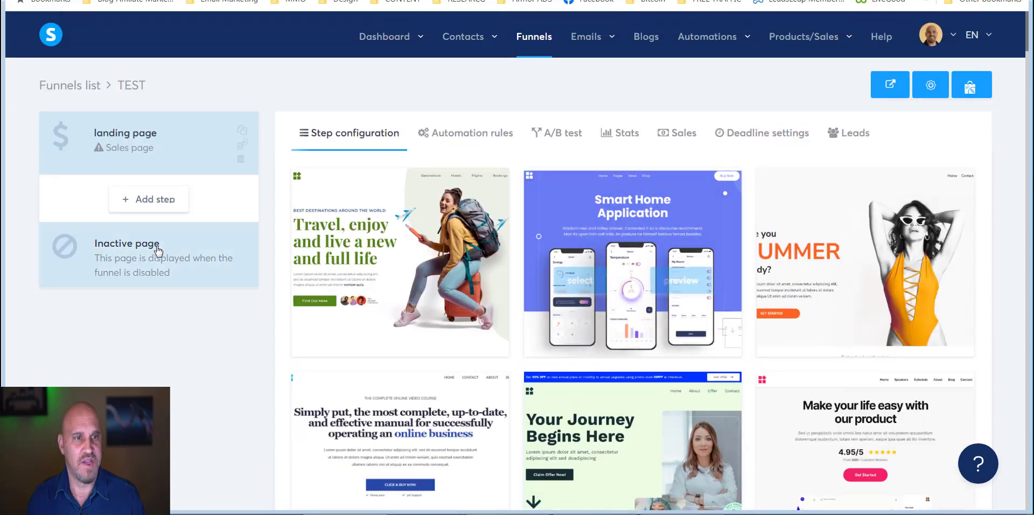
Add a step named 'sfklgjsd' of type Opt-in thank you page to the TEST funnel
click(126, 203)
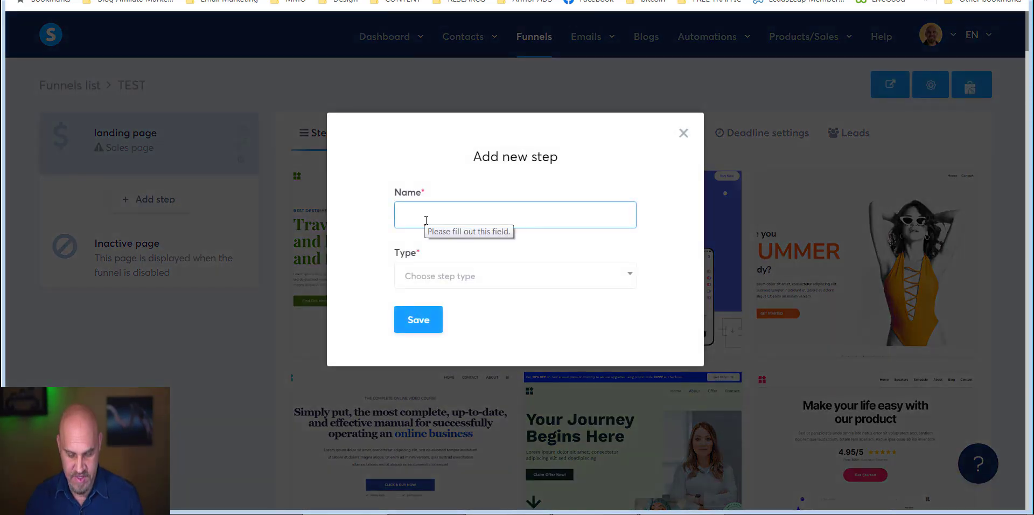
text(sfklgjsd)
click(519, 280)
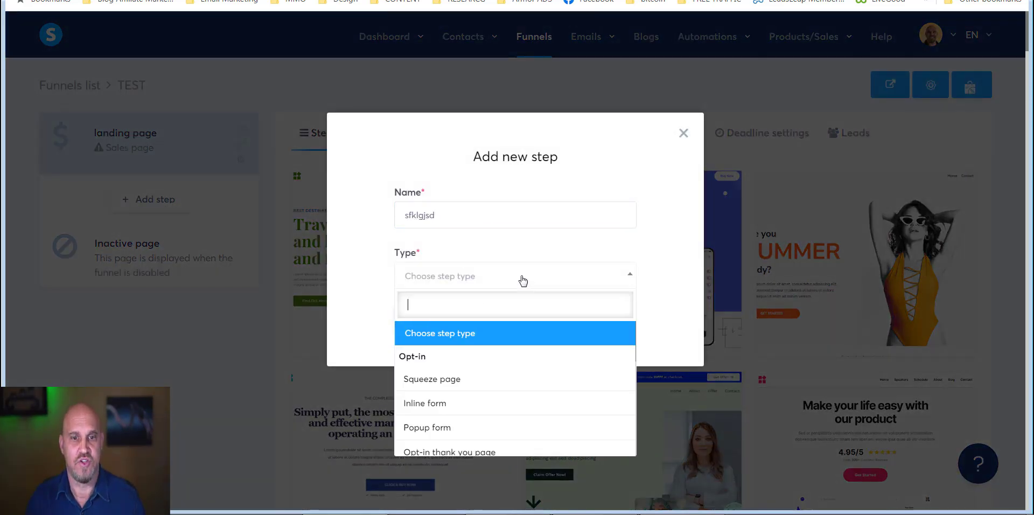
click(451, 381)
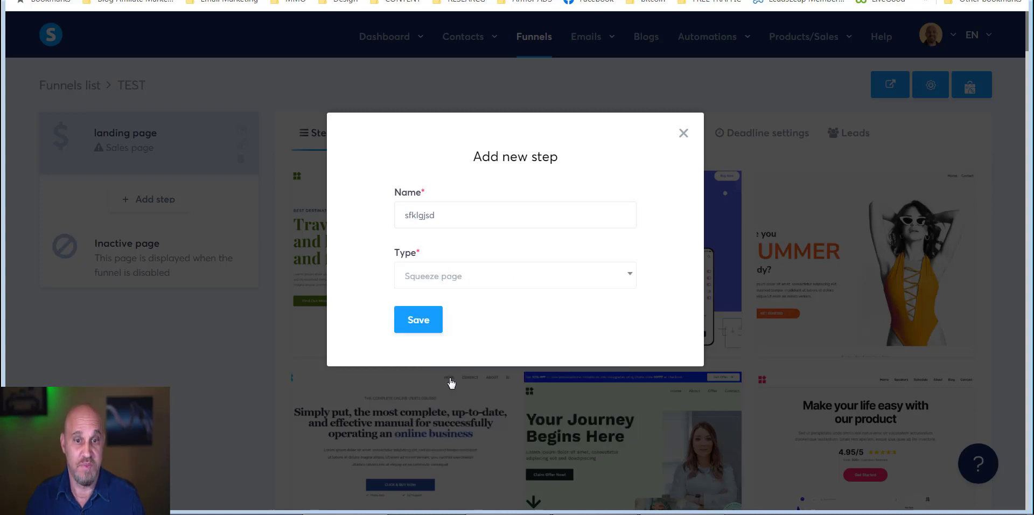
click(612, 282)
scroll(534, 365, down, 1)
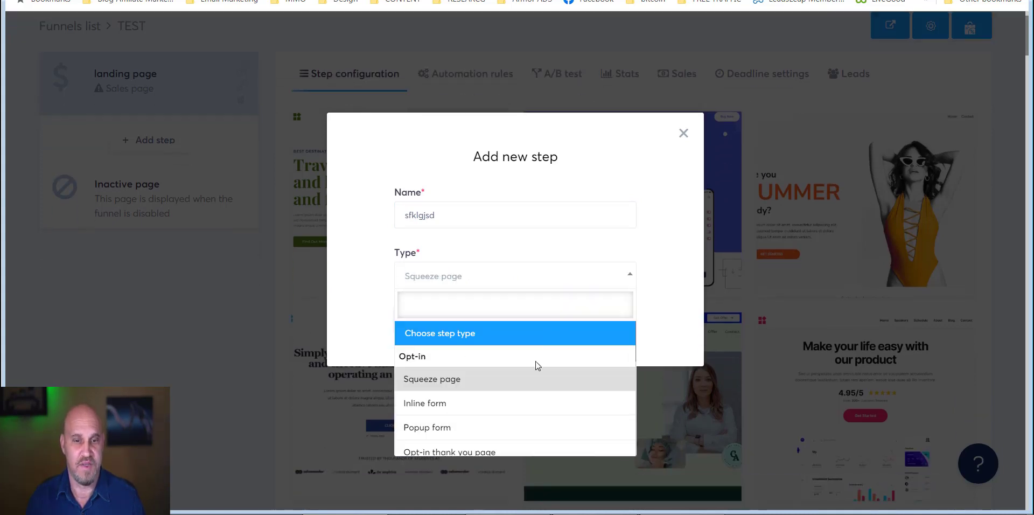
scroll(467, 414, down, 1)
click(451, 387)
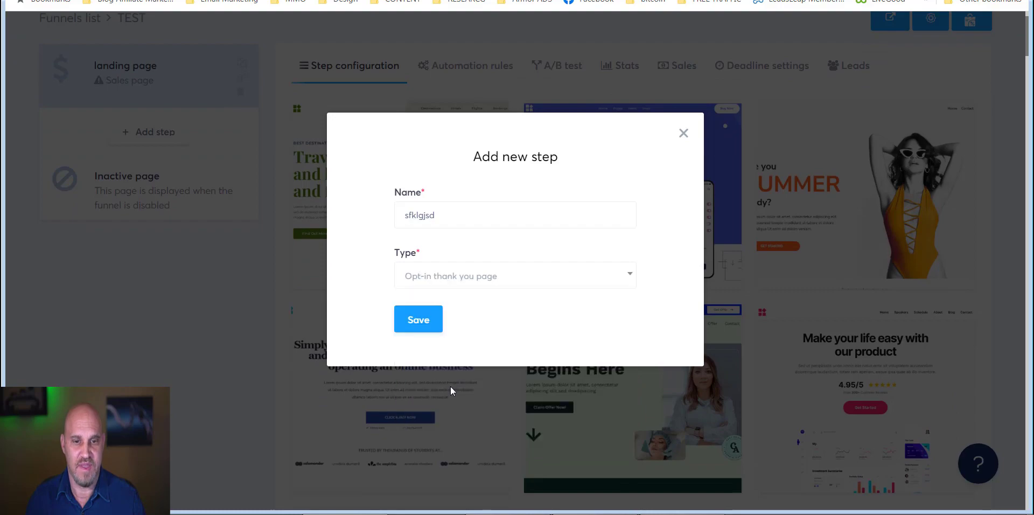
click(418, 318)
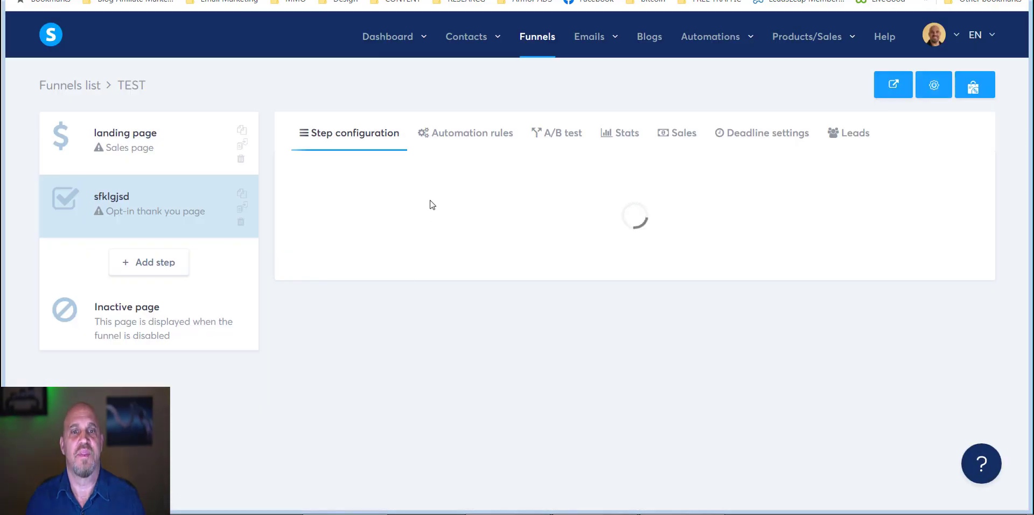
Scroll the thank-you templates to the purple Thank You for Your Purchase template
scroll(547, 289, down, 1)
scroll(545, 290, down, 2)
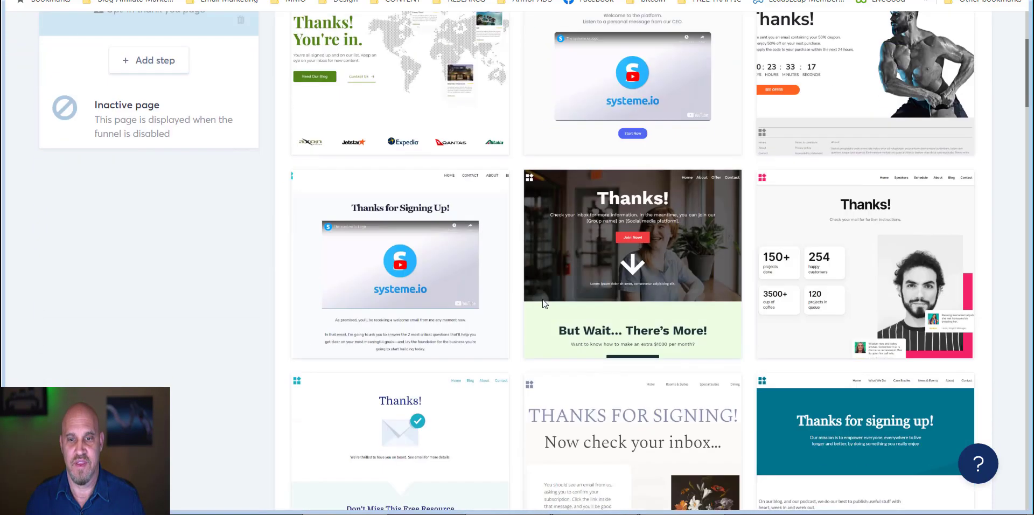
scroll(527, 279, down, 2)
scroll(532, 287, down, 2)
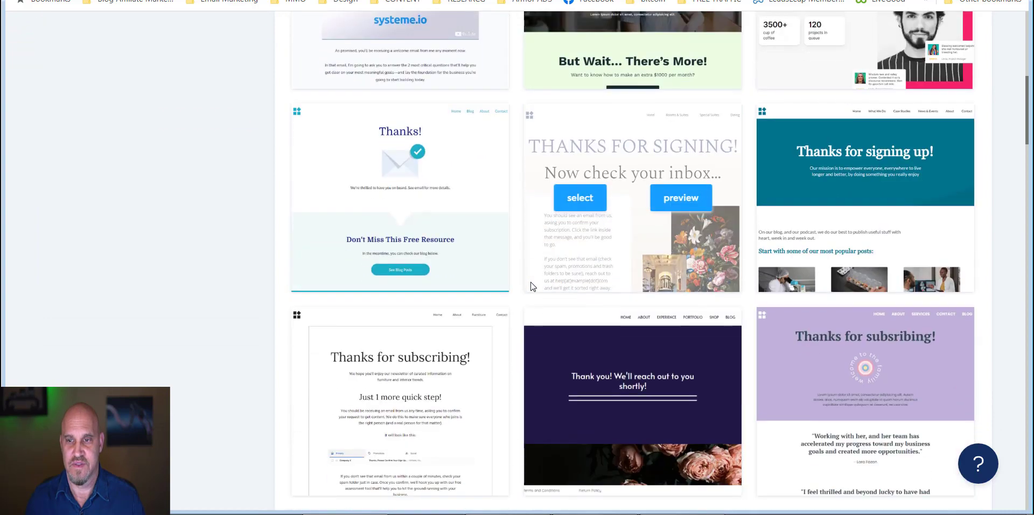
scroll(531, 286, down, 2)
scroll(531, 310, down, 3)
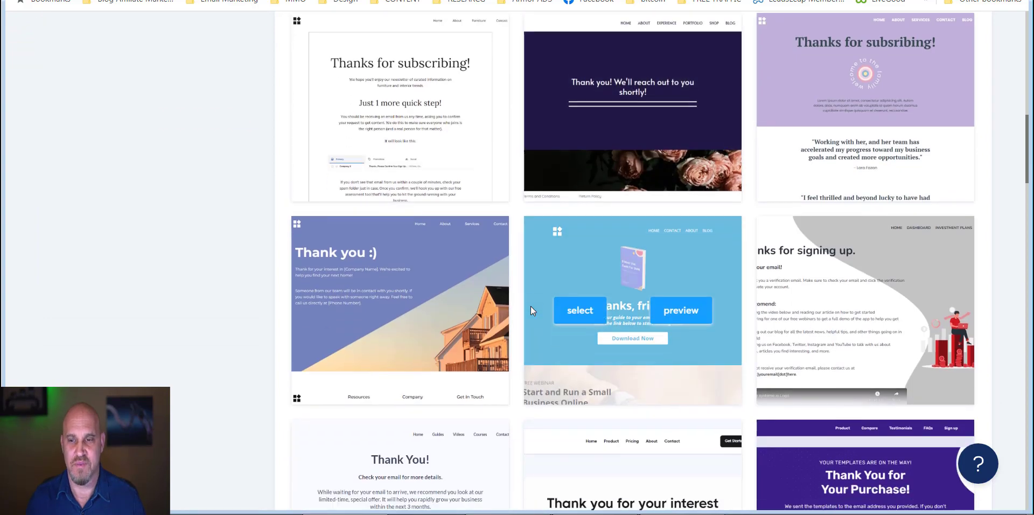
scroll(531, 310, down, 2)
scroll(531, 310, down, 3)
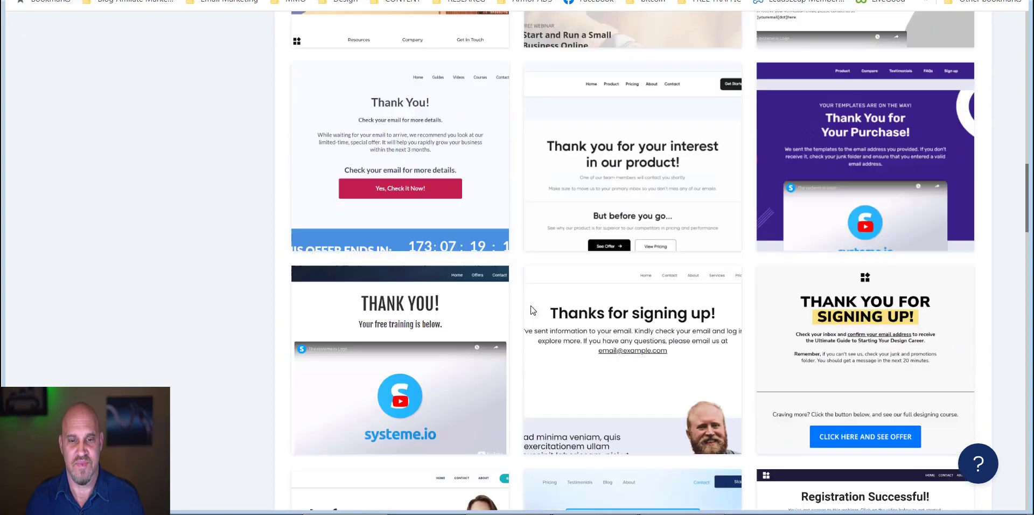
scroll(531, 310, down, 2)
scroll(530, 318, up, 2)
scroll(532, 318, up, 2)
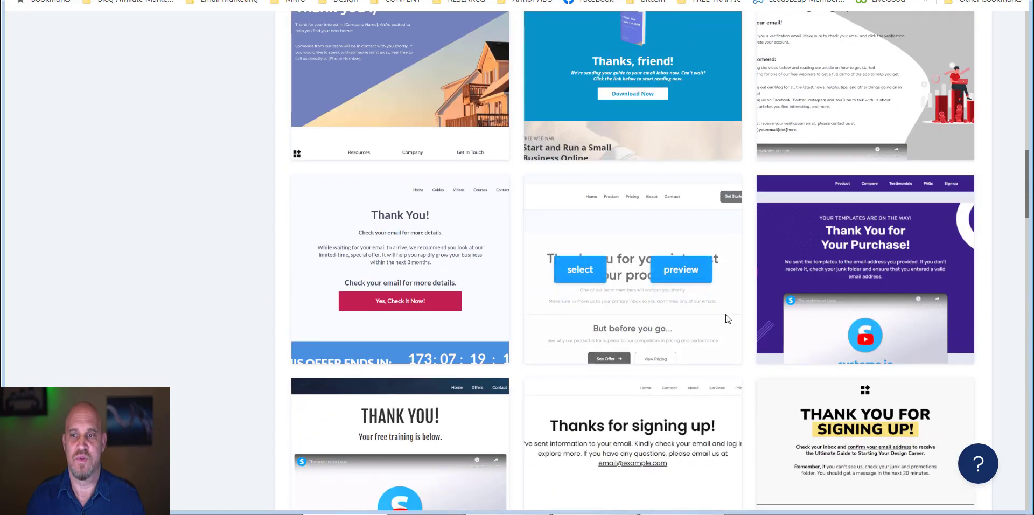
mouse_move(865, 269)
click(845, 331)
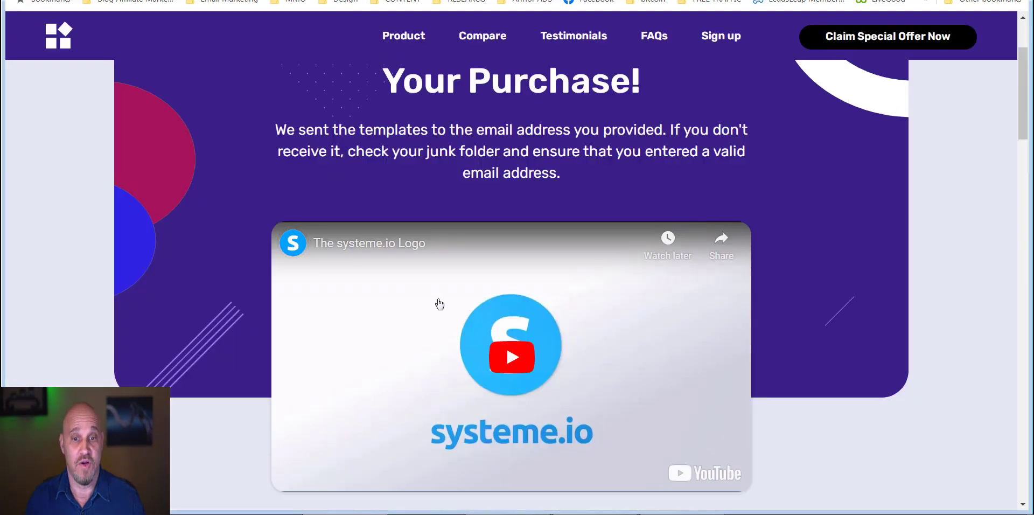
scroll(439, 303, down, 1)
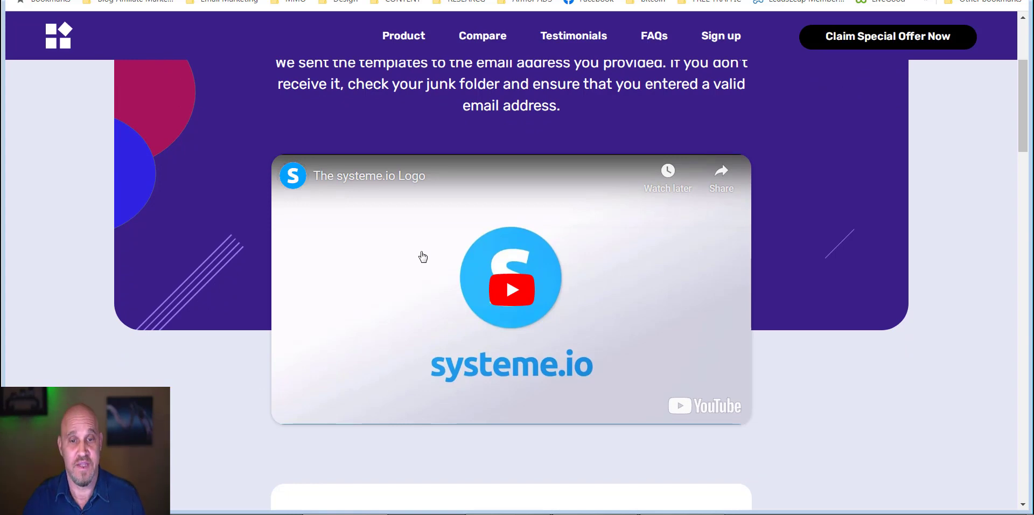
scroll(506, 277, down, 2)
scroll(498, 264, up, 1)
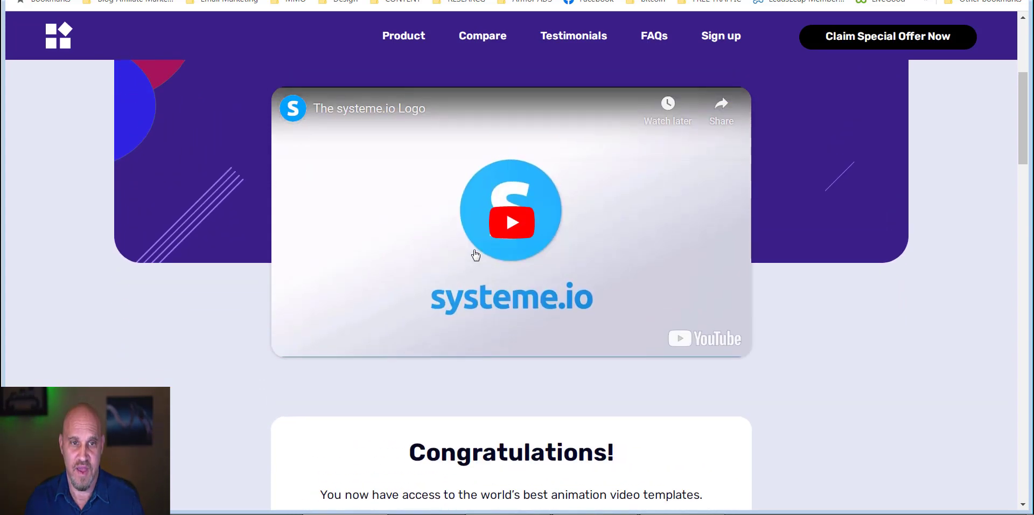
scroll(463, 254, up, 1)
scroll(455, 259, up, 3)
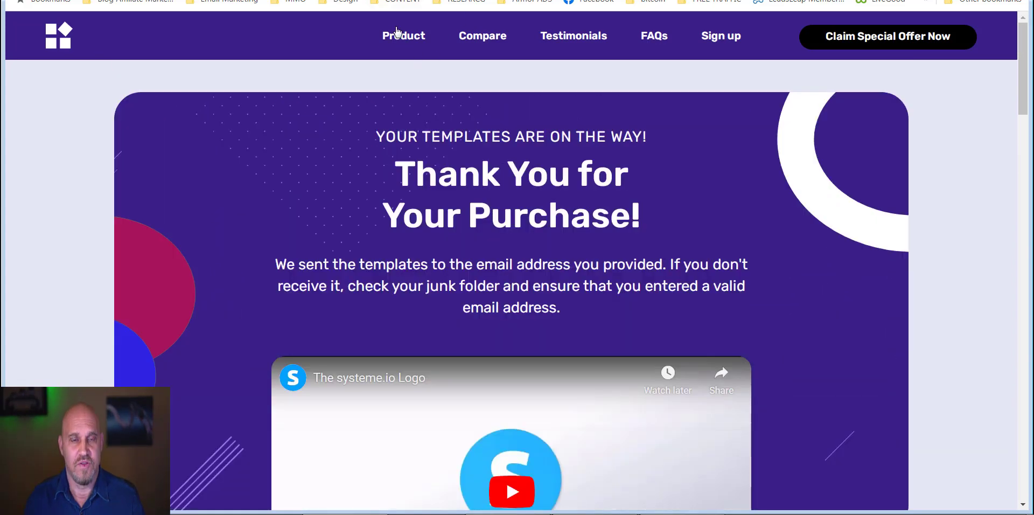